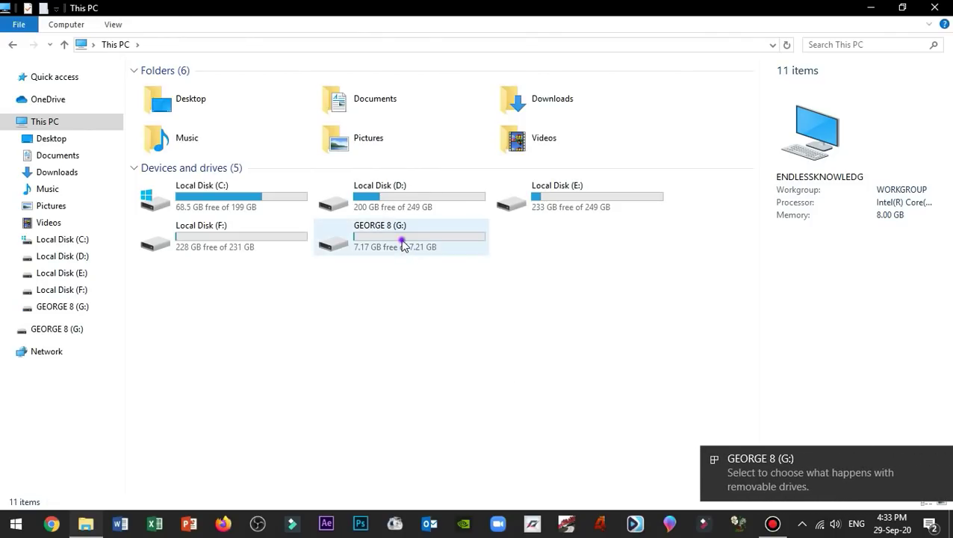
# View the files on the USB drive (G:) and look over the other drives listed in This PC.
pyautogui.doubleClick(404, 243)
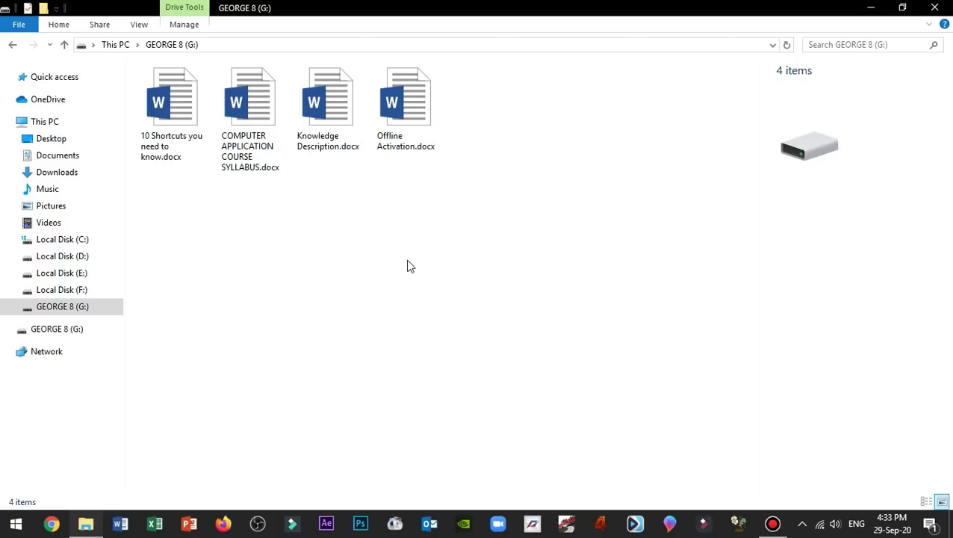
pyautogui.click(58, 122)
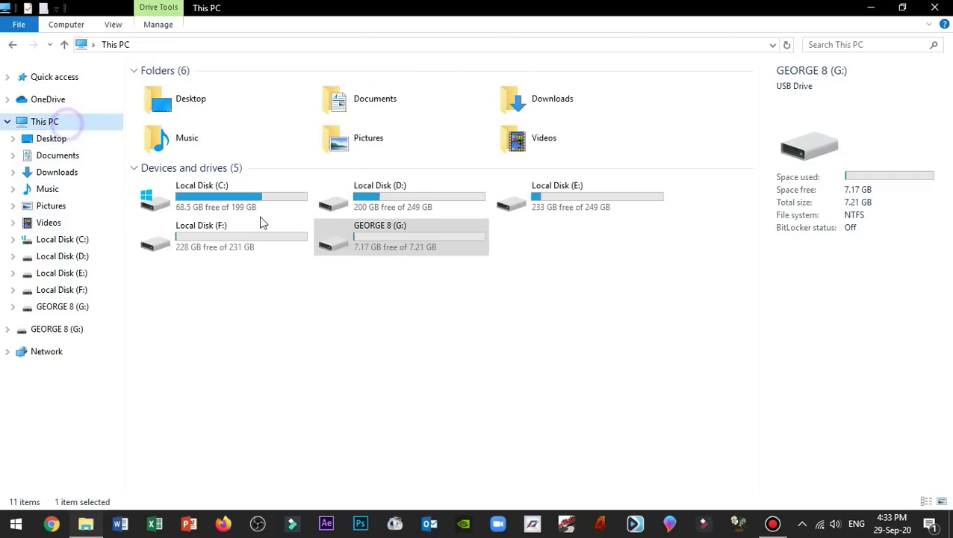
pyautogui.click(411, 203)
pyautogui.click(557, 205)
pyautogui.click(267, 254)
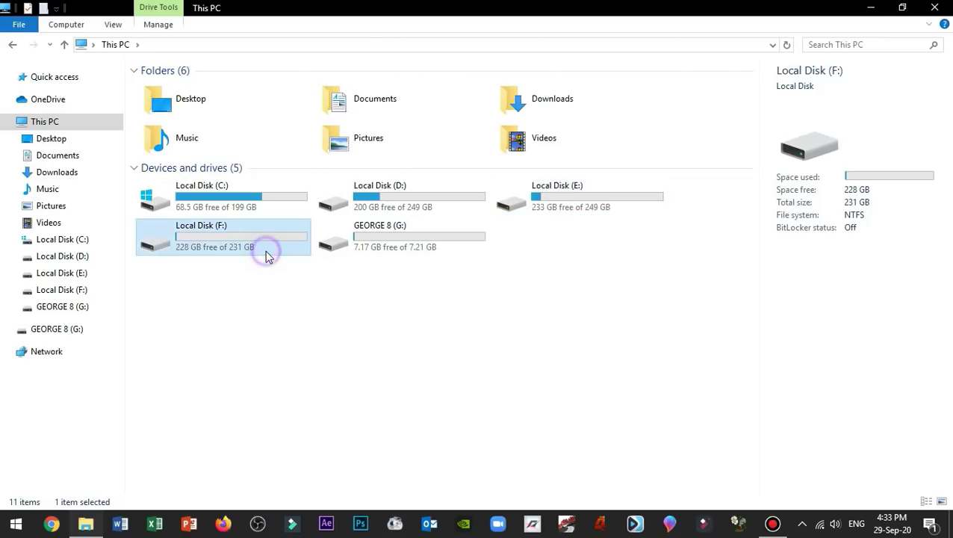
pyautogui.click(421, 247)
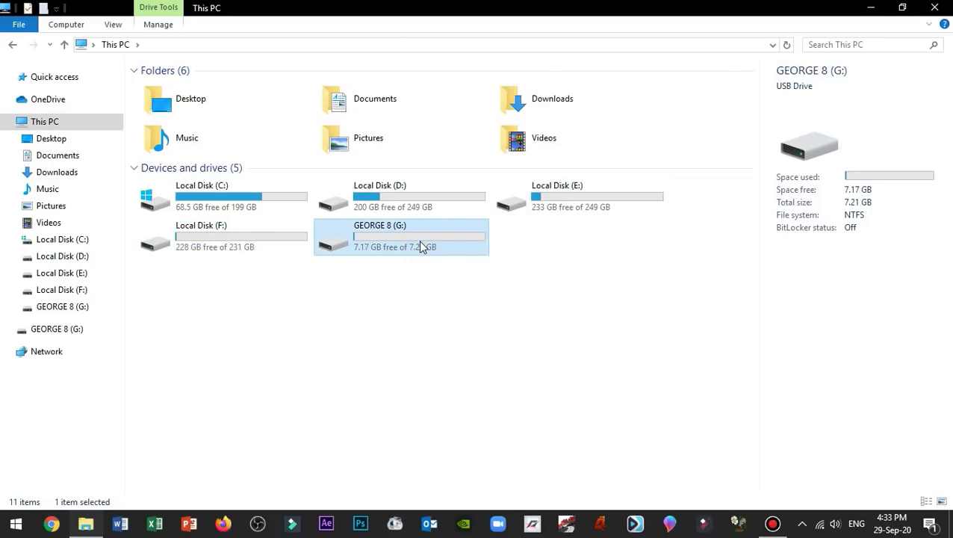
pyautogui.click(376, 204)
pyautogui.click(548, 193)
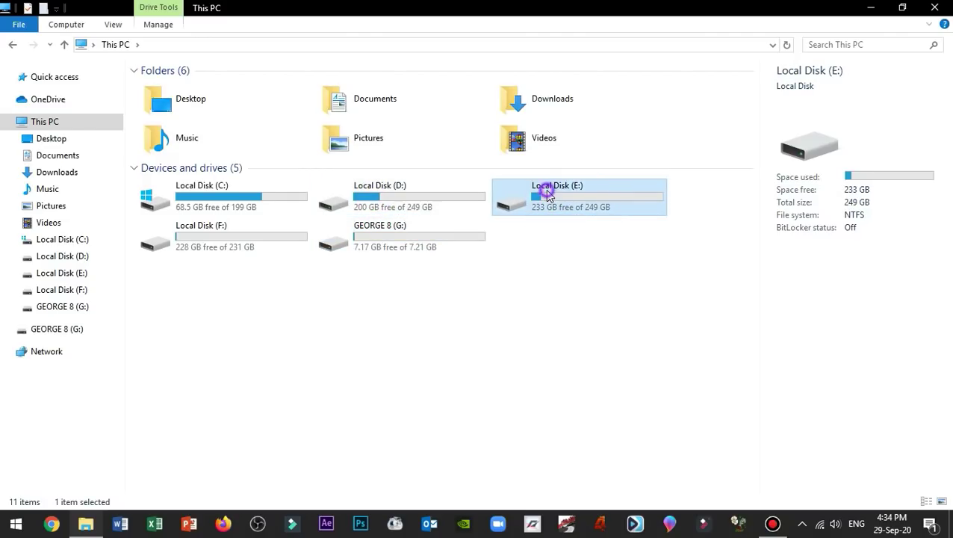
pyautogui.click(285, 233)
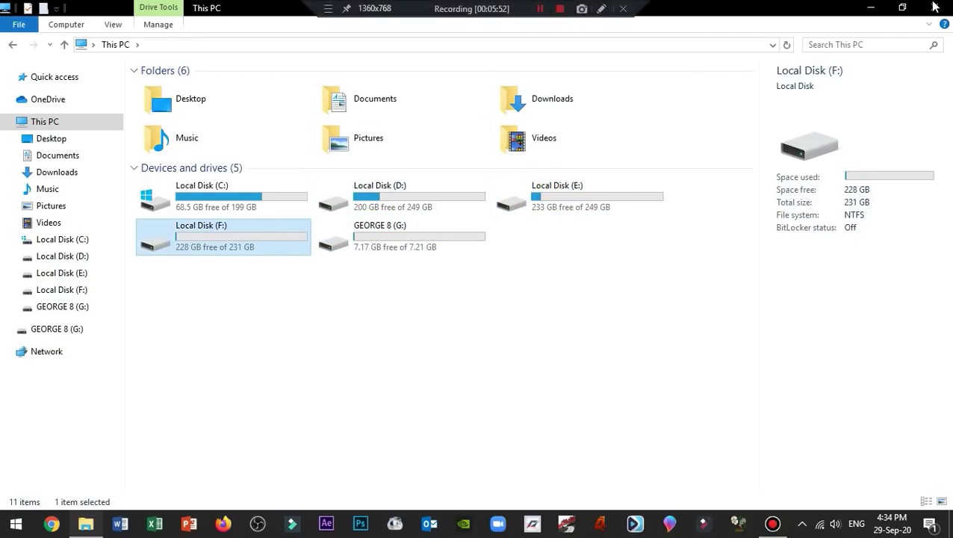
# Inspect the contents of the Recycle Bin from the desktop and return to the maximized This PC window.
pyautogui.click(902, 8)
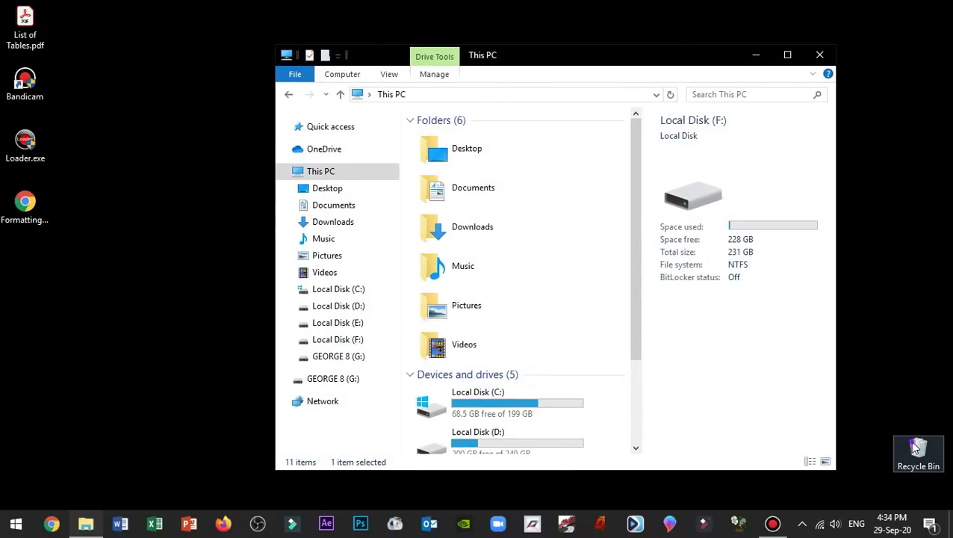
pyautogui.doubleClick(914, 447)
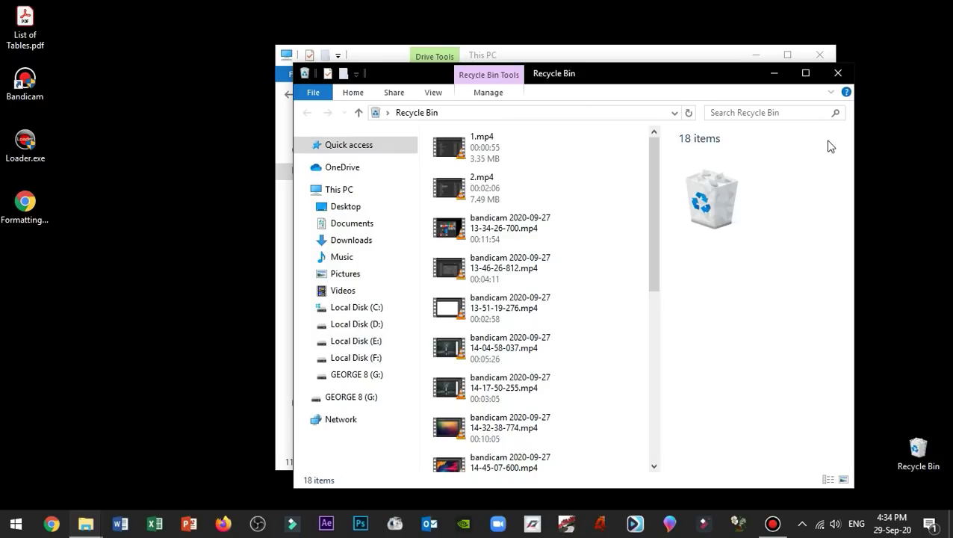
pyautogui.click(838, 74)
pyautogui.doubleClick(666, 52)
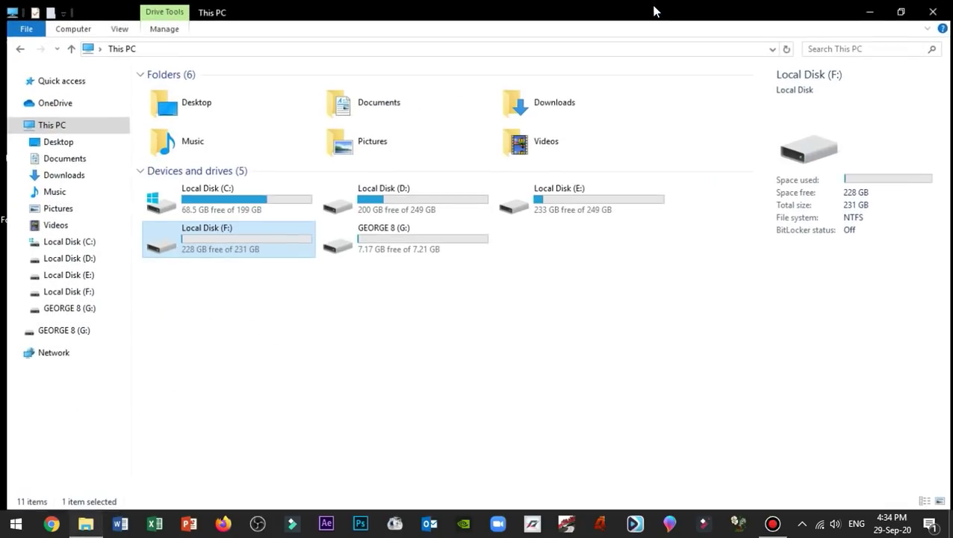
# Permanently delete all four Word documents from the USB drive (G:), bypassing the Recycle Bin.
pyautogui.doubleClick(404, 250)
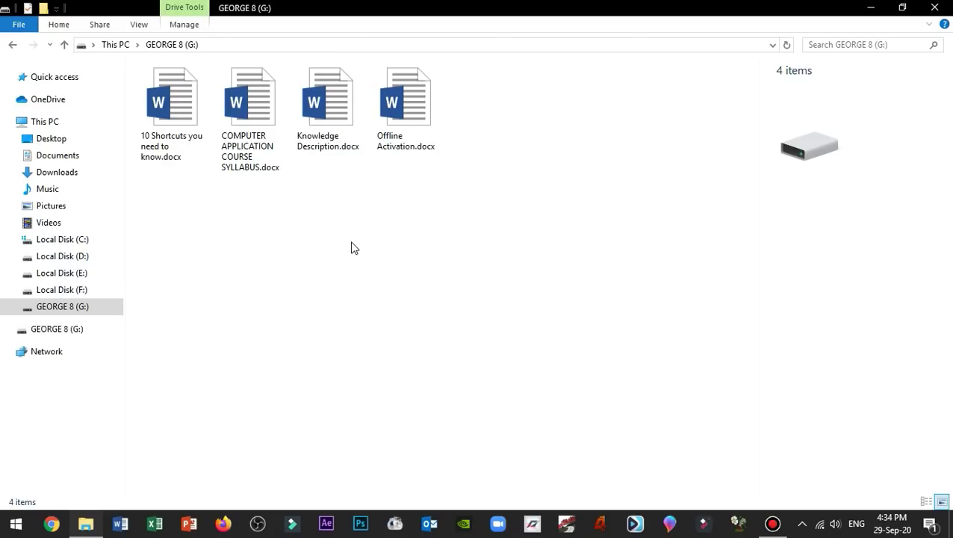
pyautogui.moveTo(159, 203); pyautogui.dragTo(416, 116)
pyautogui.hotkey('shift', 'Delete')
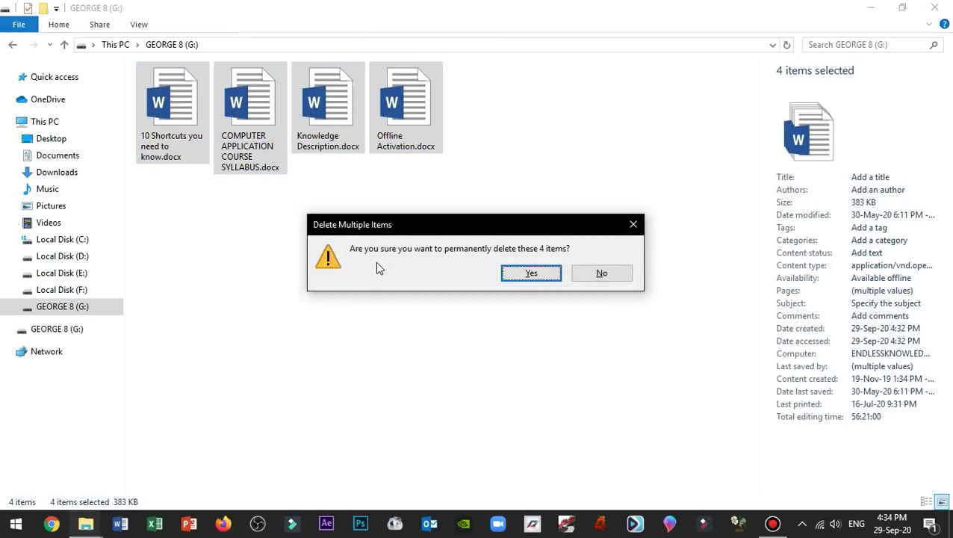
pyautogui.click(551, 270)
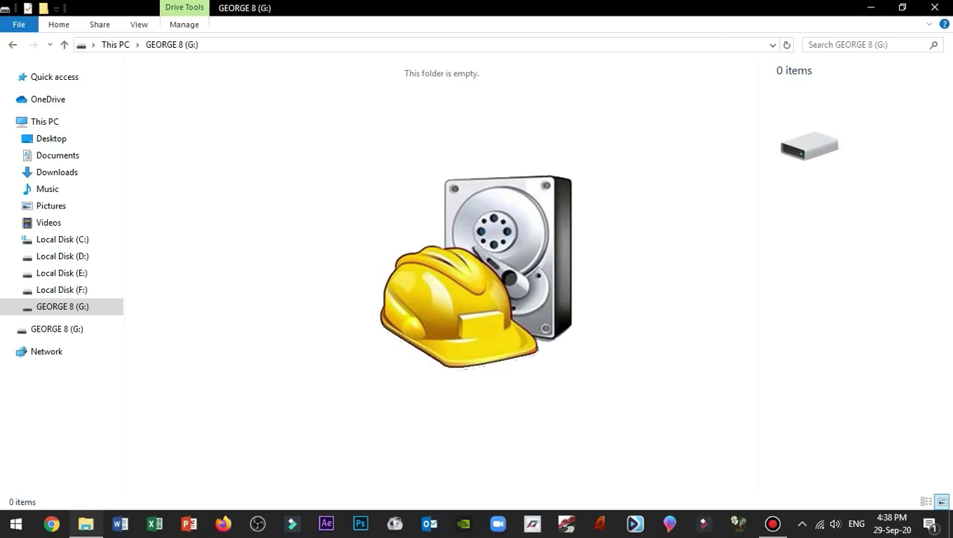
# Search Google for "recuva" in Chrome and open the CCleaner site's Recuva page from the results.
pyautogui.click(50, 524)
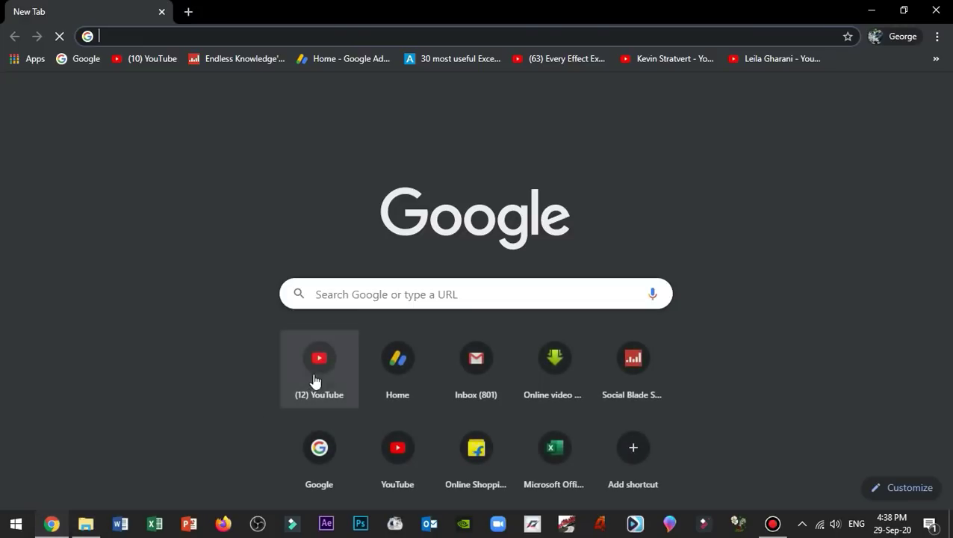
pyautogui.click(362, 287)
pyautogui.write('recu')
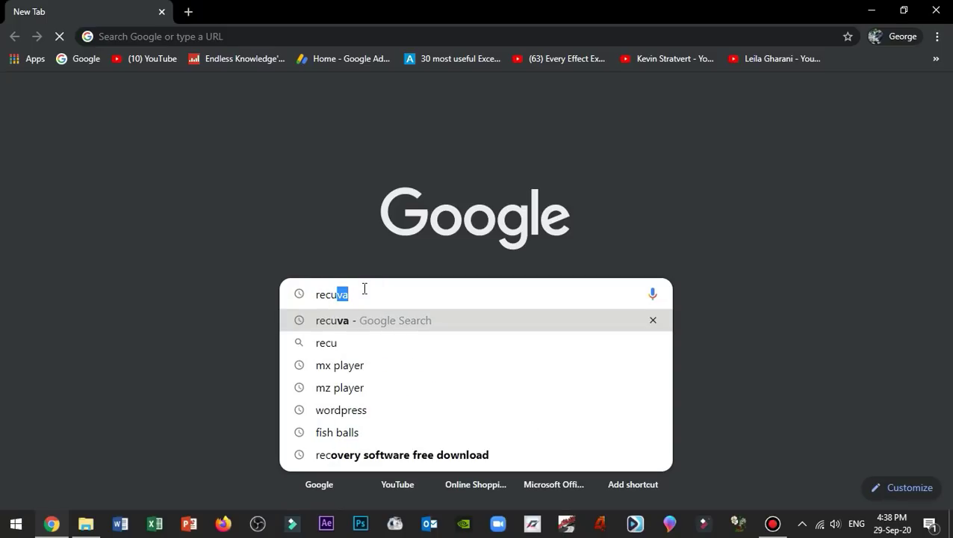
pyautogui.write('va')
pyautogui.press('Return')
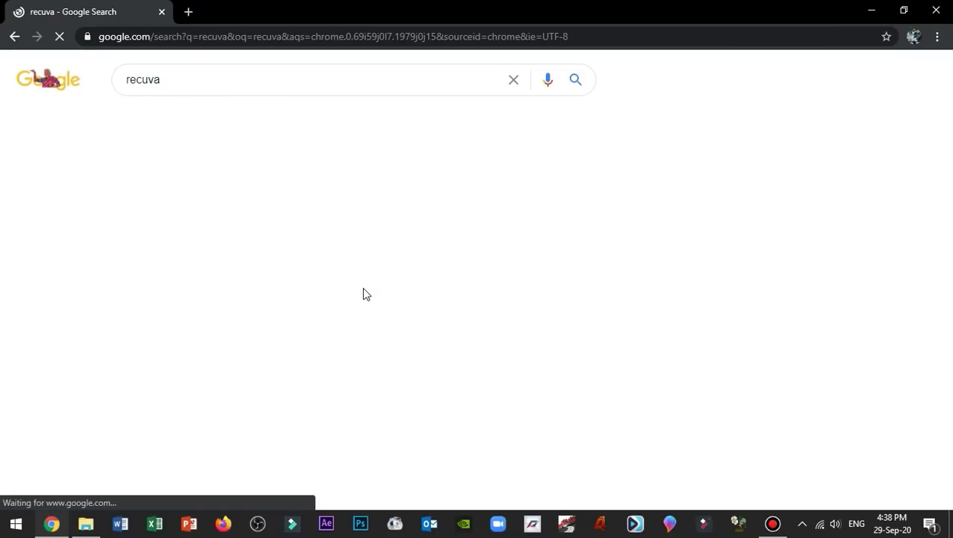
pyautogui.scroll(-3, 288, 269)
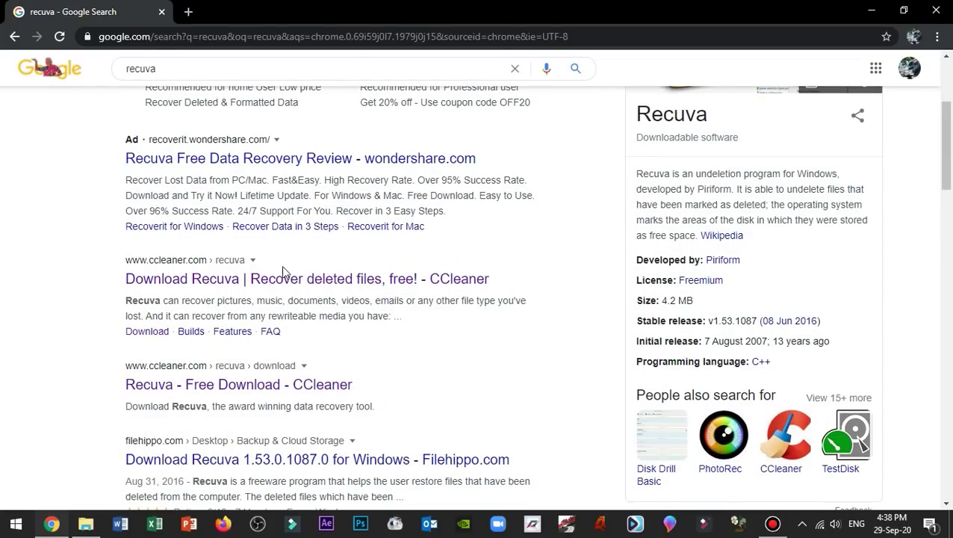
pyautogui.click(269, 279)
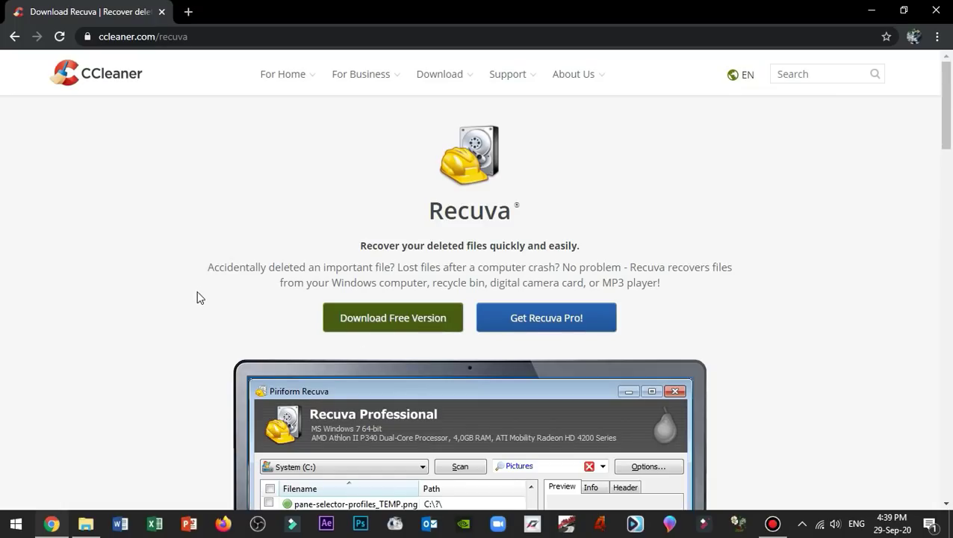
# Find the free Recuva edition on the product page and download its installer.
pyautogui.scroll(-15, 198, 297)
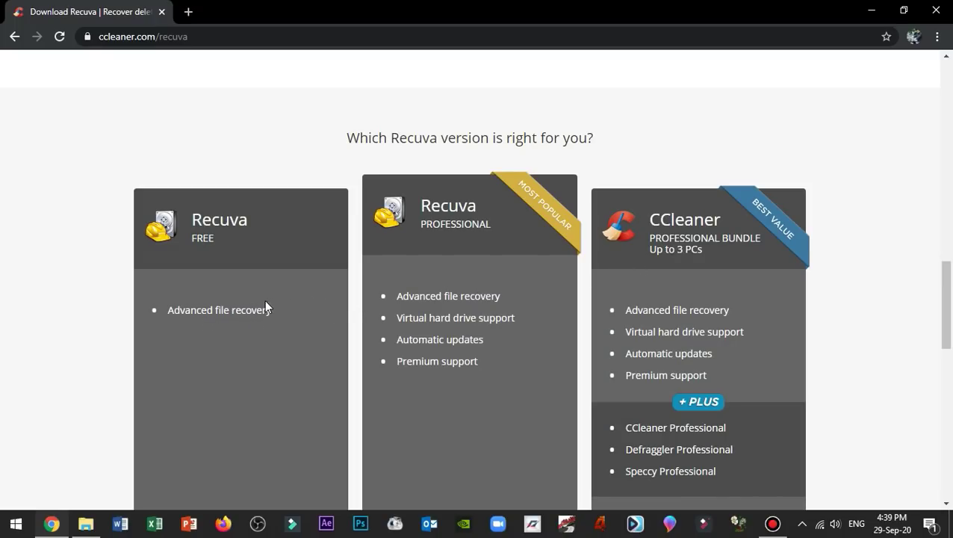
pyautogui.scroll(5, 289, 304)
pyautogui.scroll(5, 289, 305)
pyautogui.scroll(-15, 289, 304)
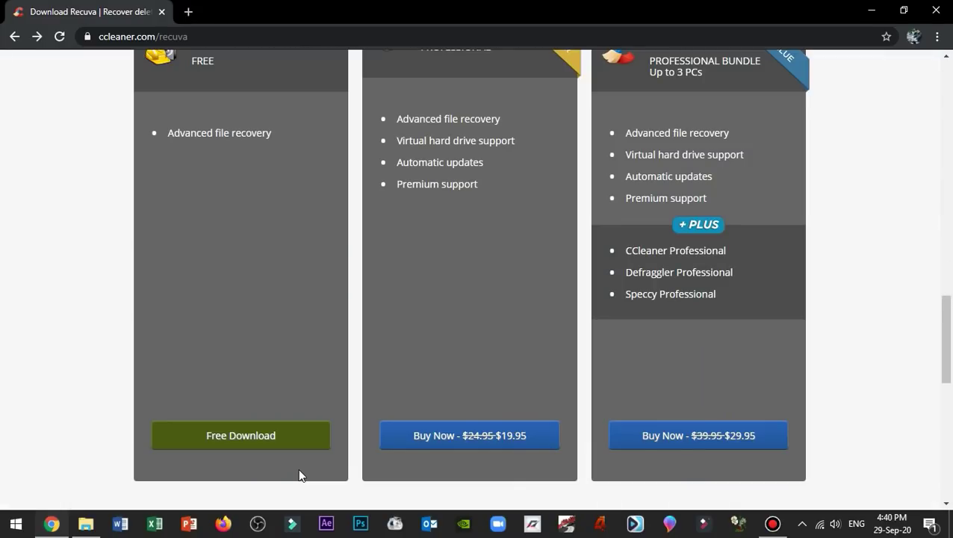
pyautogui.click(301, 451)
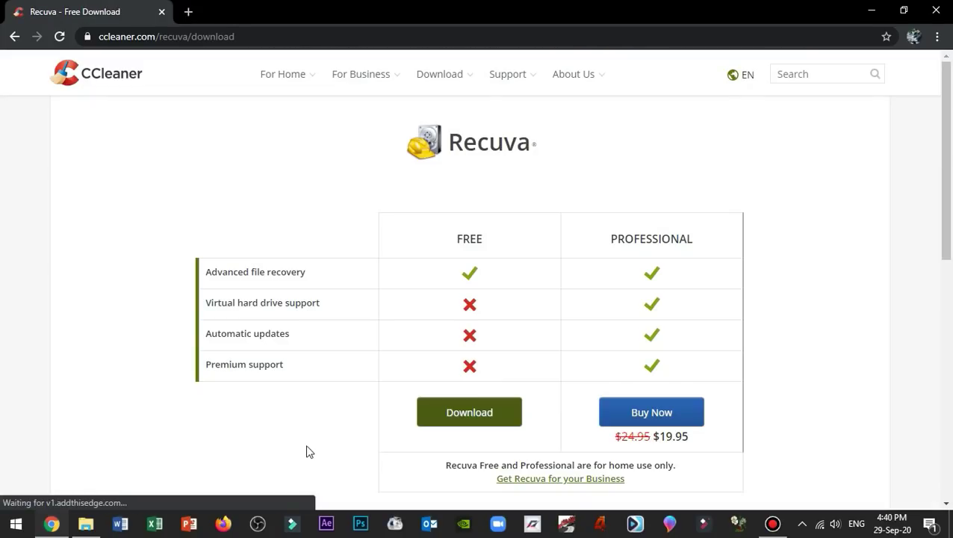
pyautogui.click(506, 423)
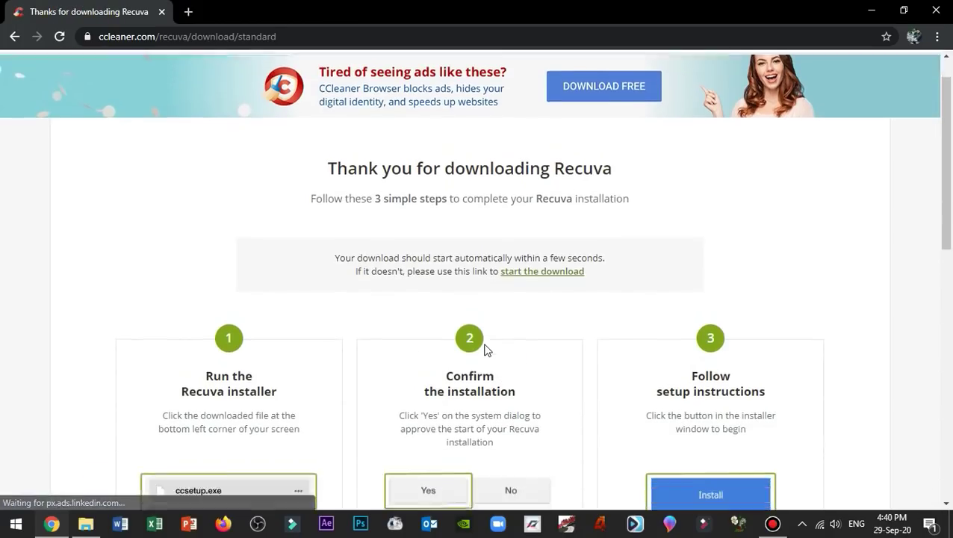
pyautogui.scroll(-3, 485, 350)
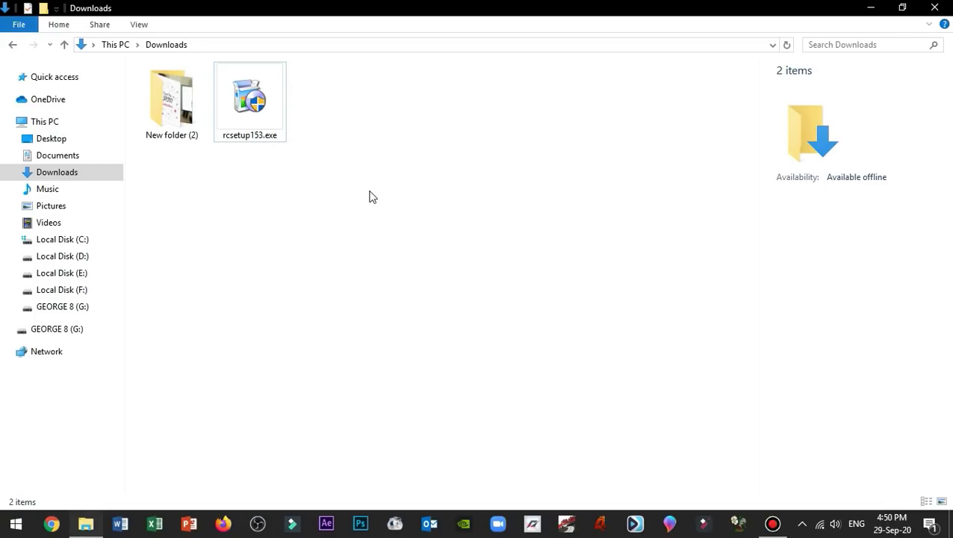
# Run the rcsetup153.exe installer from the Downloads folder and install Recuva v1.53 with the default options.
pyautogui.rightClick(255, 97)
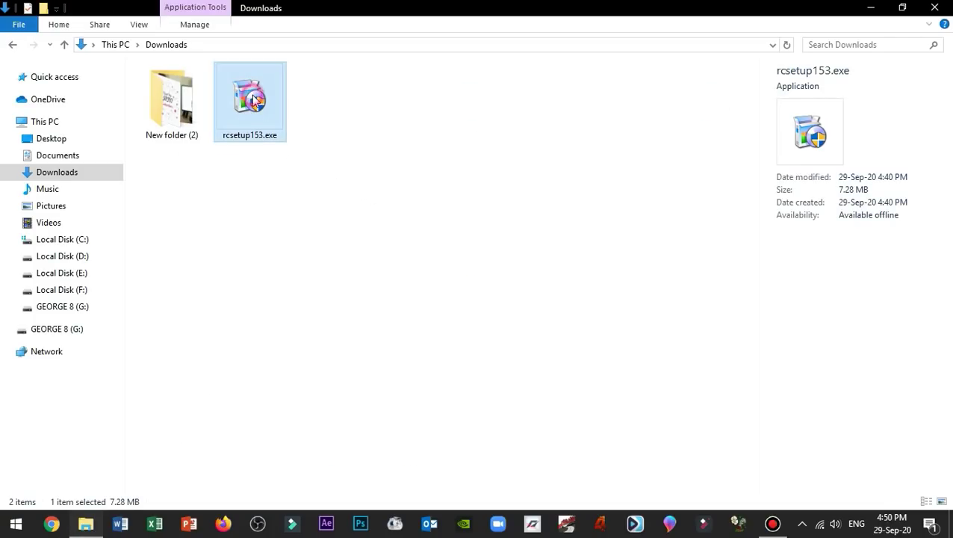
pyautogui.click(299, 121)
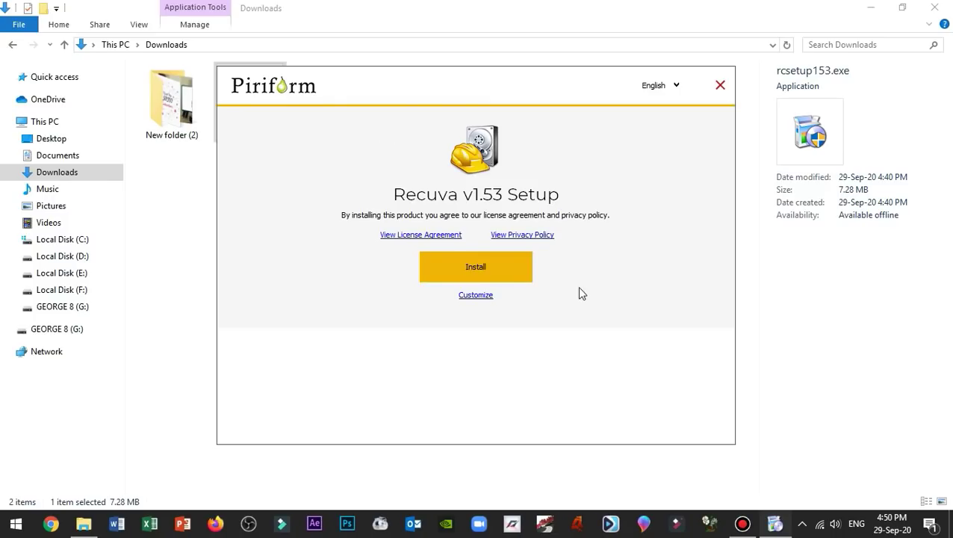
pyautogui.click(517, 271)
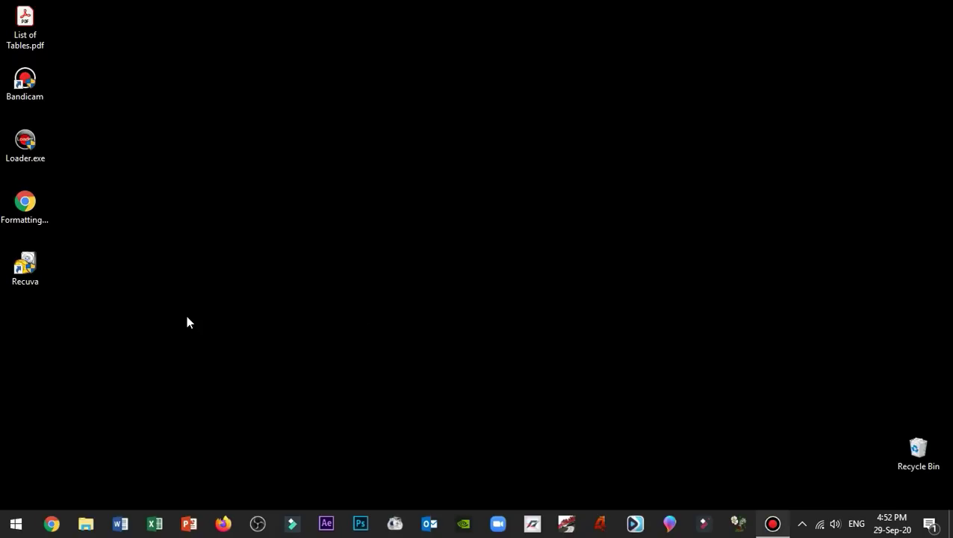
# Launch Recuva from the desktop and advance past the wizard's welcome page.
pyautogui.click(33, 264)
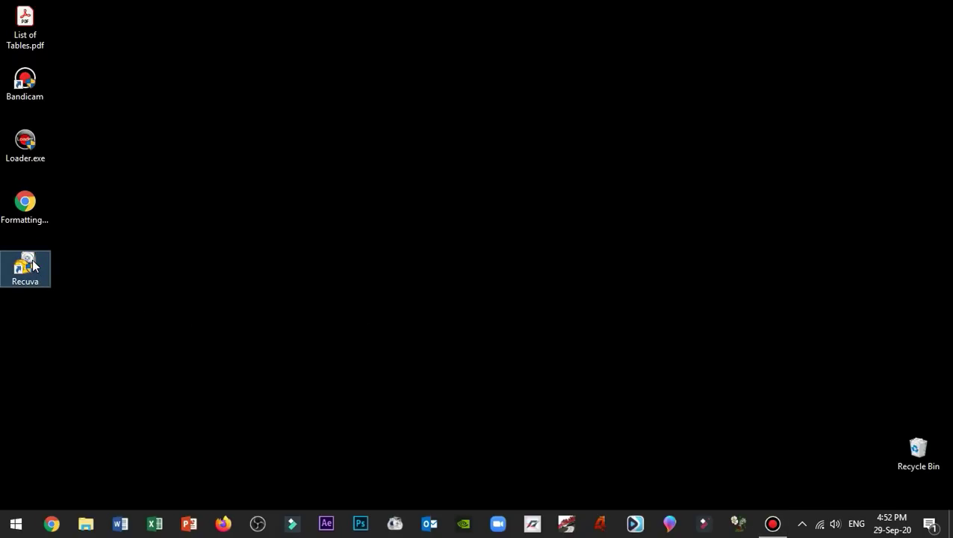
pyautogui.doubleClick(33, 264)
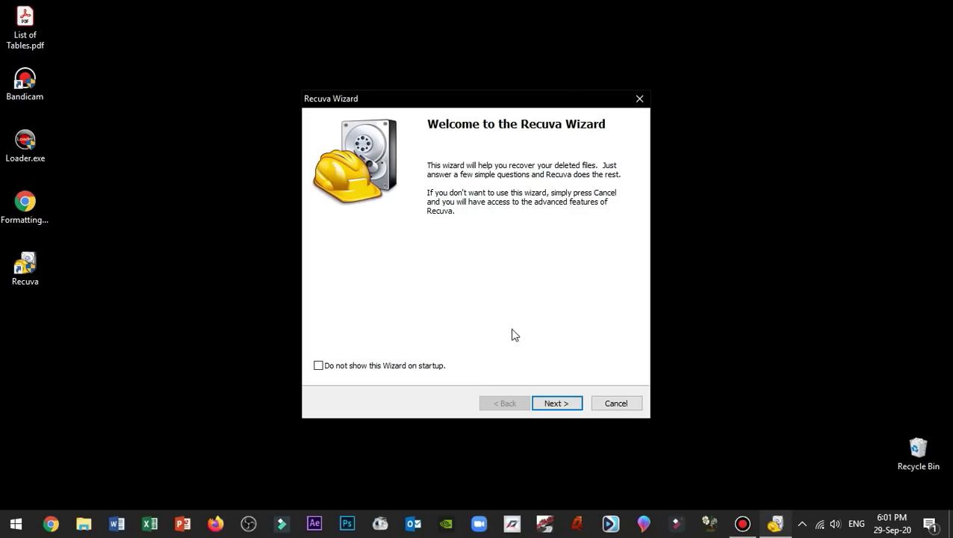
pyautogui.click(571, 404)
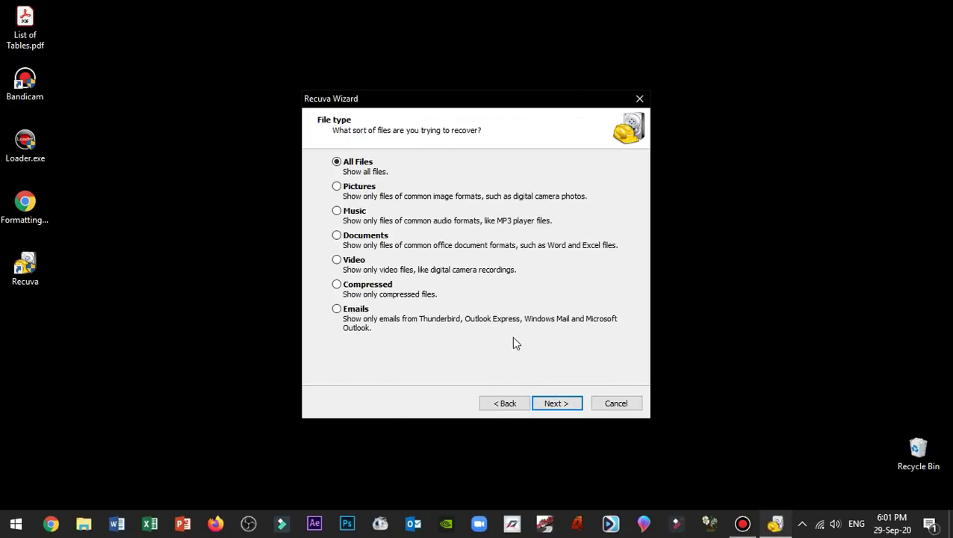
# Choose Documents as the file type to recover and continue to the file location page.
pyautogui.click(336, 186)
pyautogui.click(336, 211)
pyautogui.click(337, 235)
pyautogui.click(338, 187)
pyautogui.click(337, 210)
pyautogui.click(338, 162)
pyautogui.click(337, 237)
pyautogui.click(573, 404)
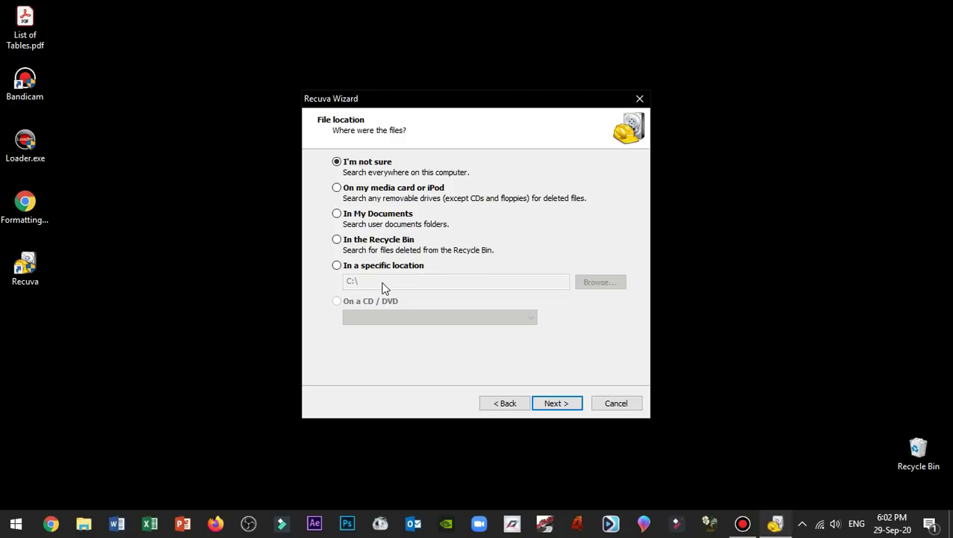
# Set the search to a specific location, the USB drive G:\, and continue to the wizard's final page.
pyautogui.click(337, 266)
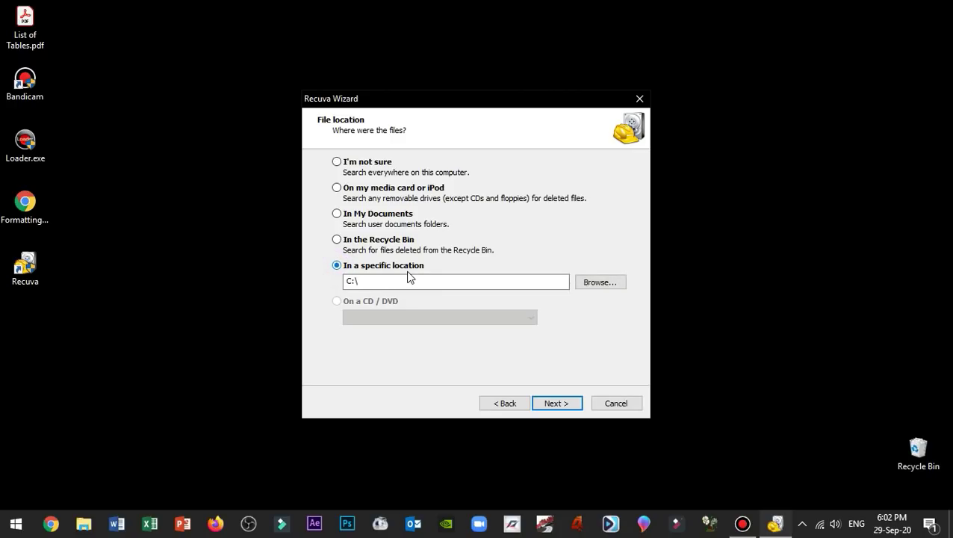
pyautogui.click(600, 283)
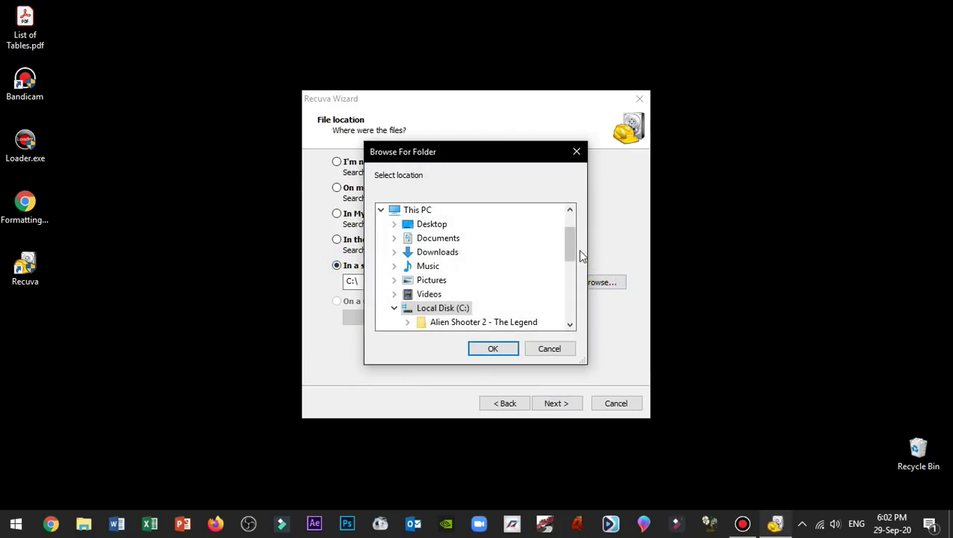
pyautogui.moveTo(570, 237); pyautogui.dragTo(568, 263)
pyautogui.click(393, 212)
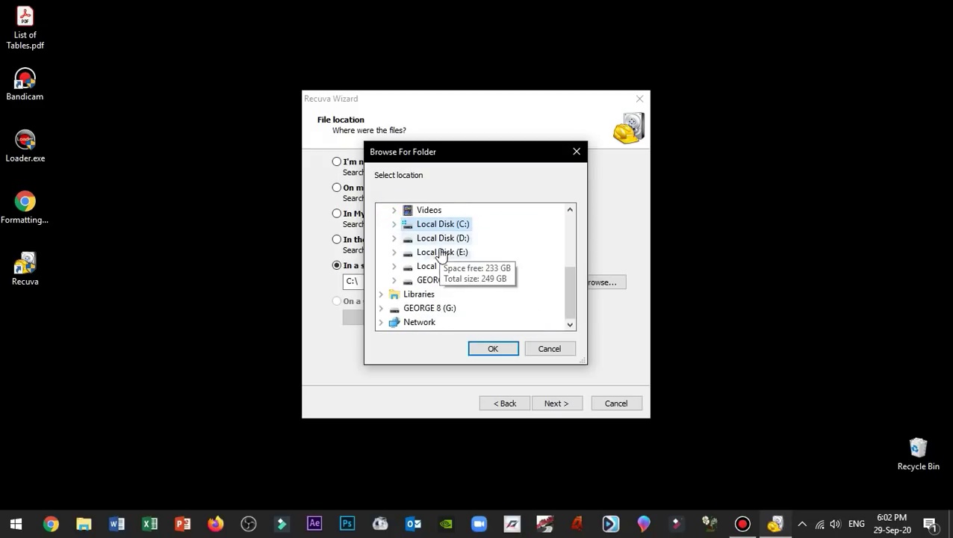
pyautogui.click(445, 281)
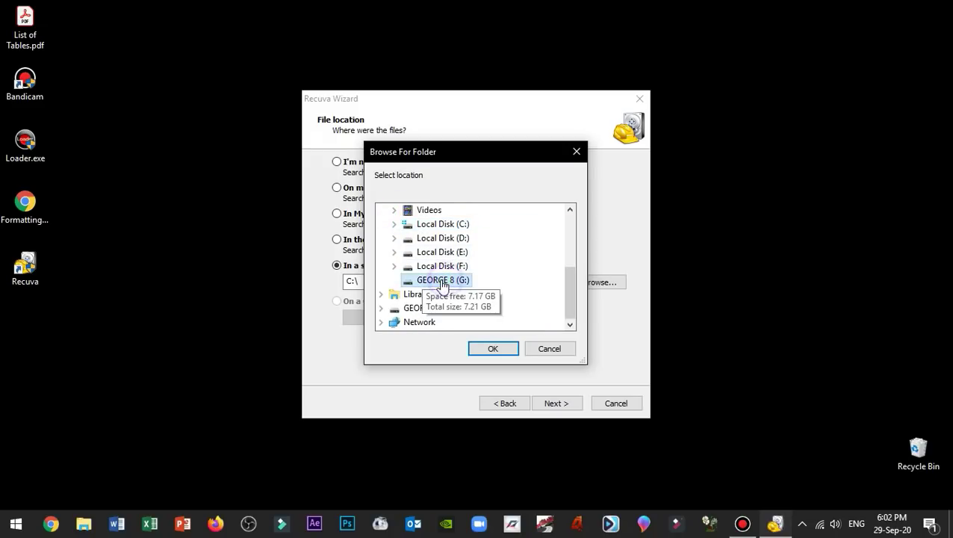
pyautogui.click(497, 348)
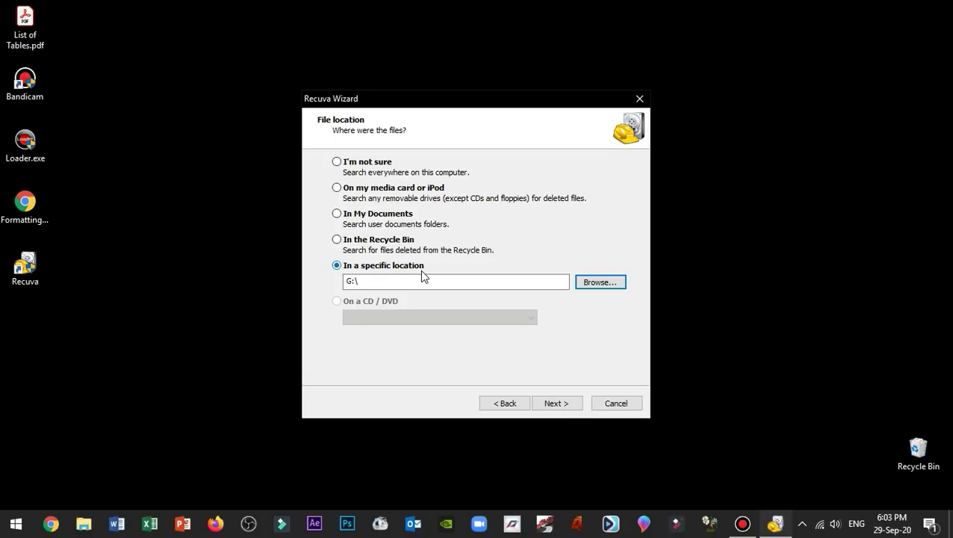
pyautogui.click(564, 405)
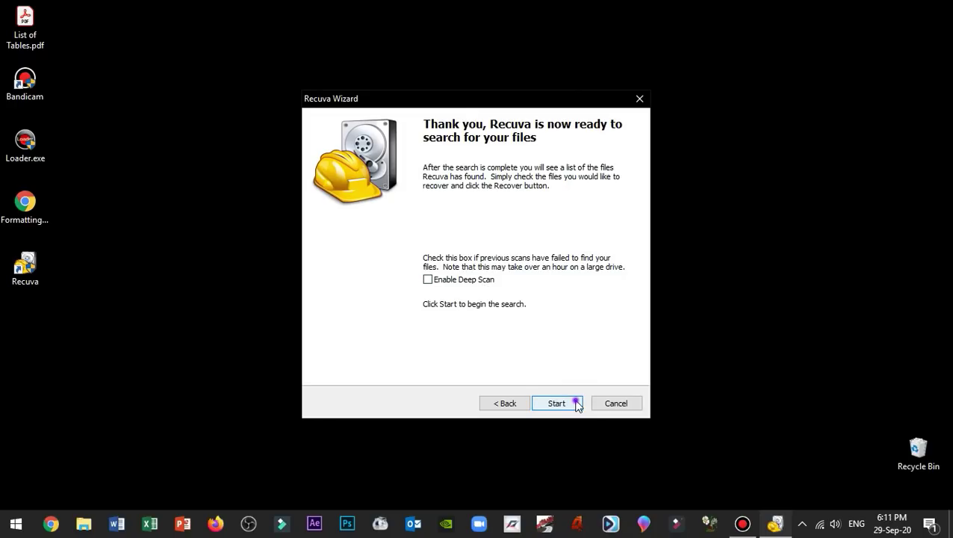
# Start the search without Deep Scan and review the found files' path, modified date, size, state and comment details.
pyautogui.click(576, 403)
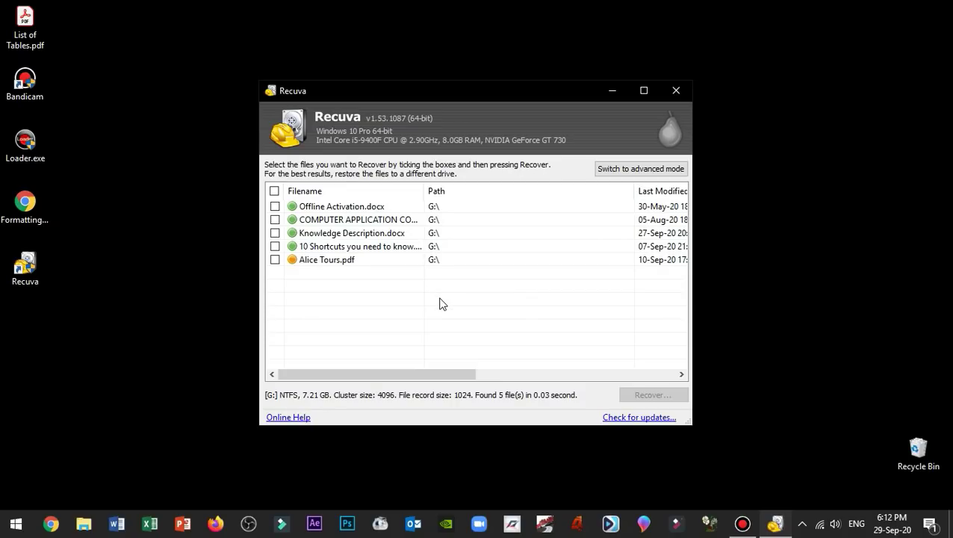
pyautogui.moveTo(630, 191); pyautogui.dragTo(479, 196)
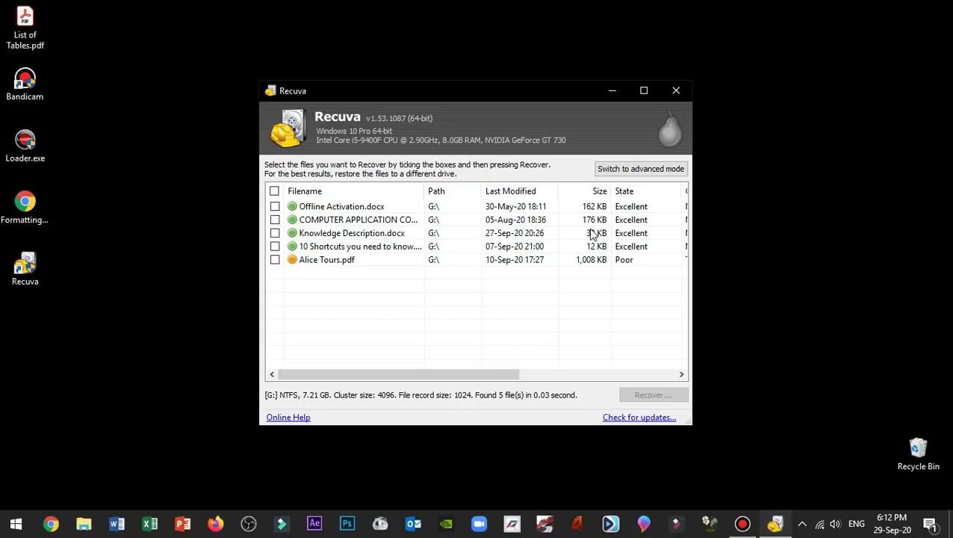
pyautogui.moveTo(504, 375); pyautogui.dragTo(538, 374)
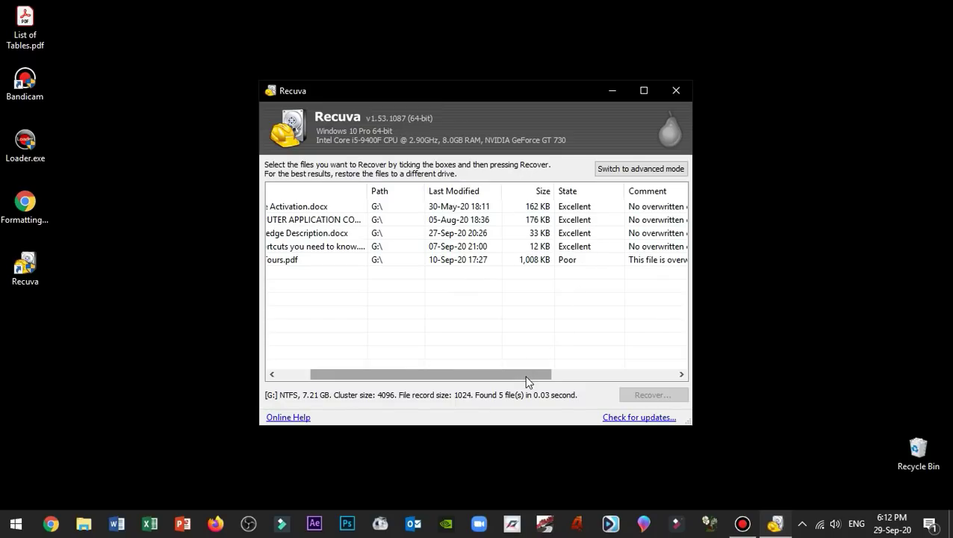
pyautogui.moveTo(527, 375); pyautogui.dragTo(572, 383)
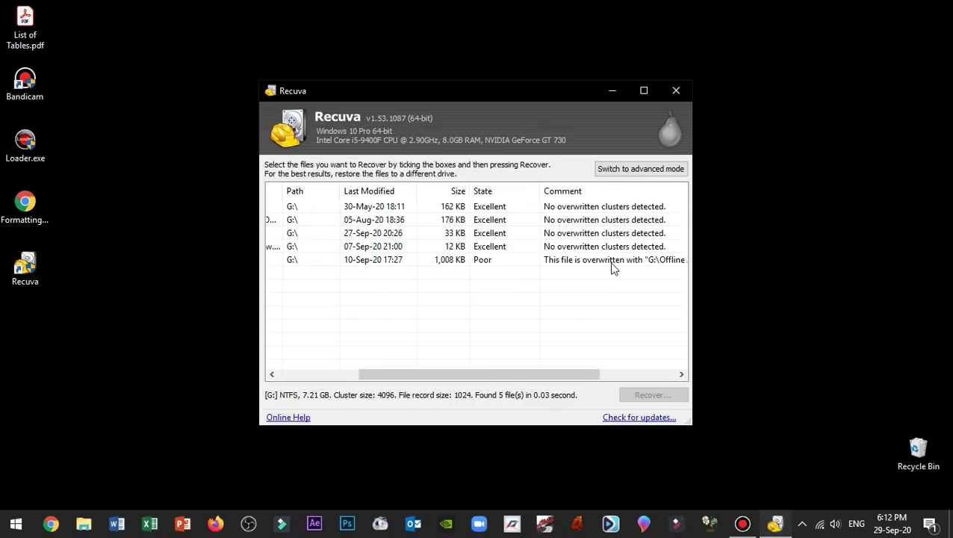
pyautogui.moveTo(549, 378); pyautogui.dragTo(405, 384)
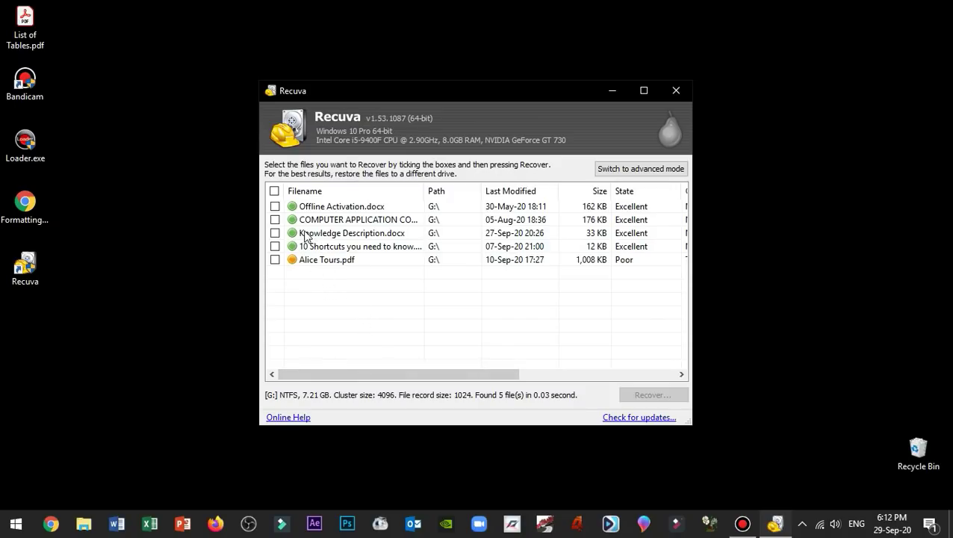
# Recover the Offline Activation, COMPUTER APPLICATION COURSE SYLLABUS, Knowledge Description and 10 Shortcuts documents to the Desktop, and dismiss the completion summary.
pyautogui.click(275, 207)
pyautogui.click(275, 220)
pyautogui.click(275, 233)
pyautogui.click(275, 247)
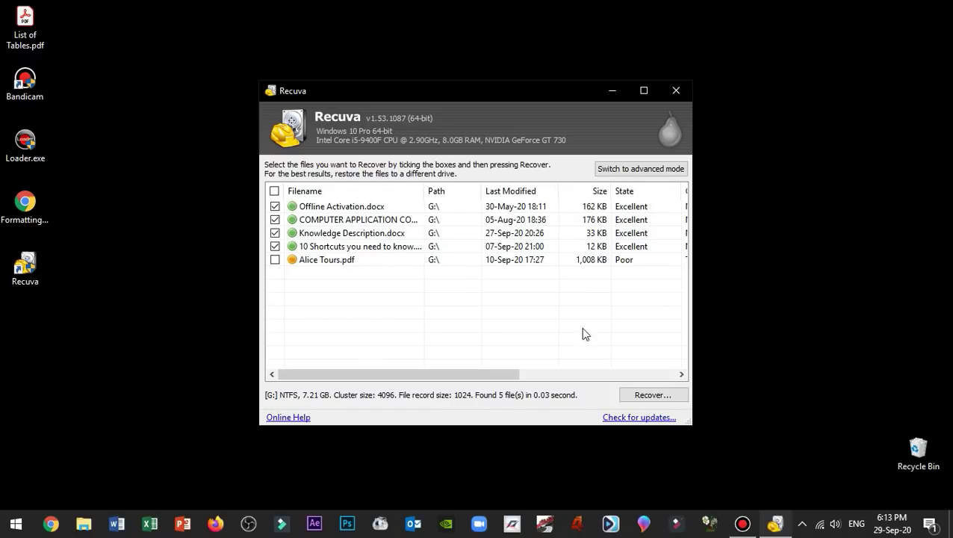
pyautogui.click(646, 395)
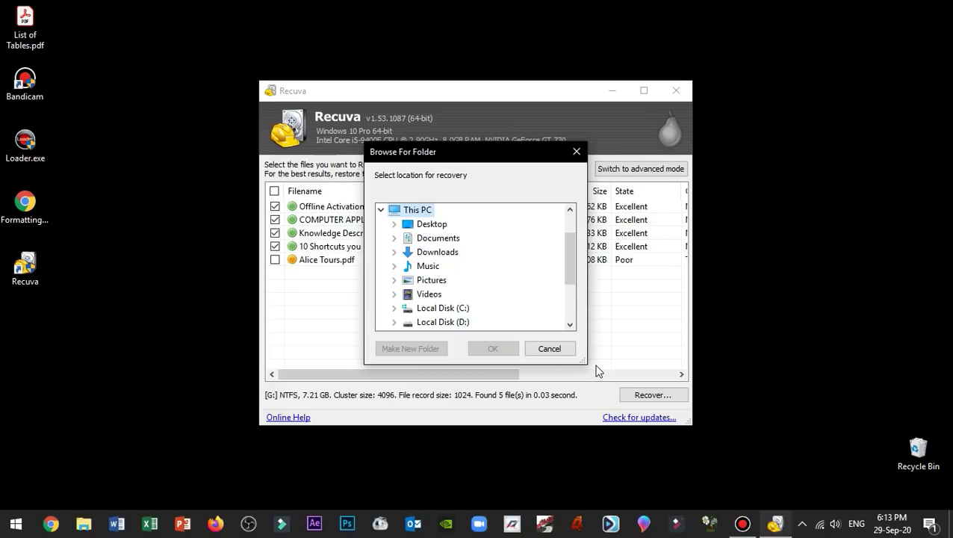
pyautogui.click(449, 254)
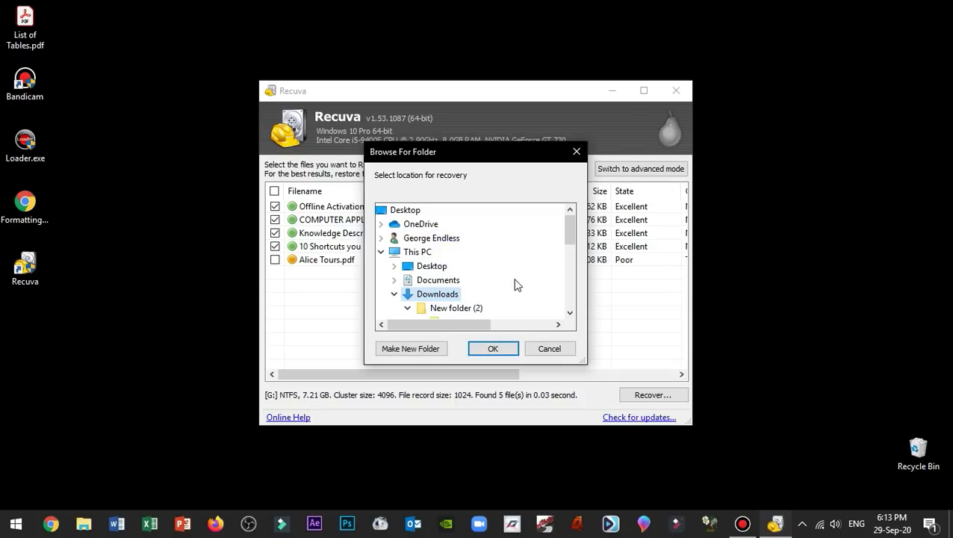
pyautogui.moveTo(566, 236)
pyautogui.mouseDown()
pyautogui.moveTo(568, 255)
pyautogui.moveTo(566, 228)
pyautogui.mouseUp()
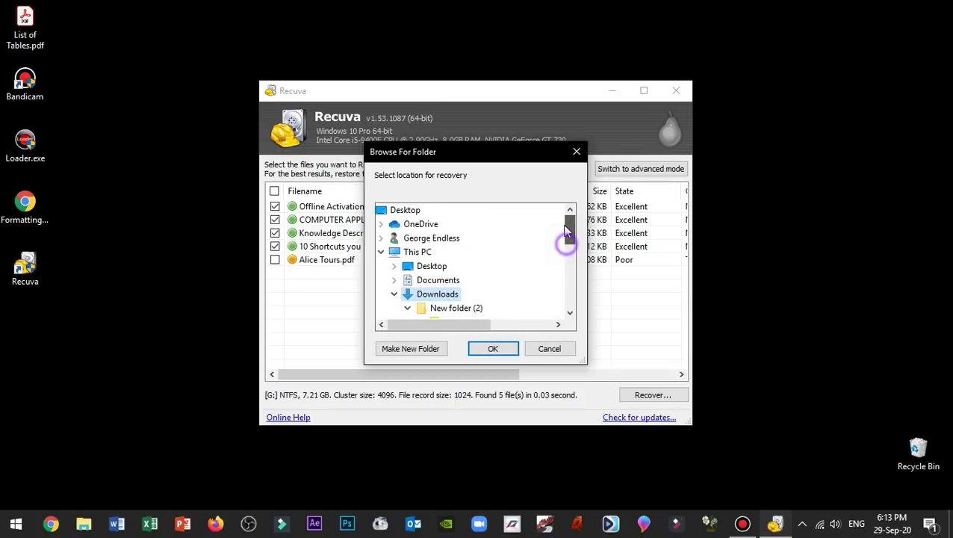
pyautogui.click(444, 269)
pyautogui.click(489, 349)
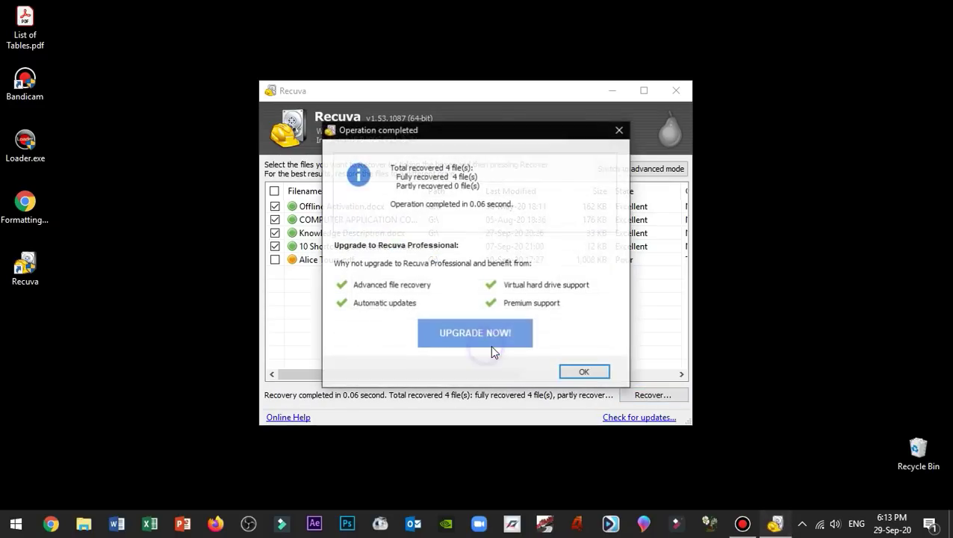
pyautogui.click(582, 373)
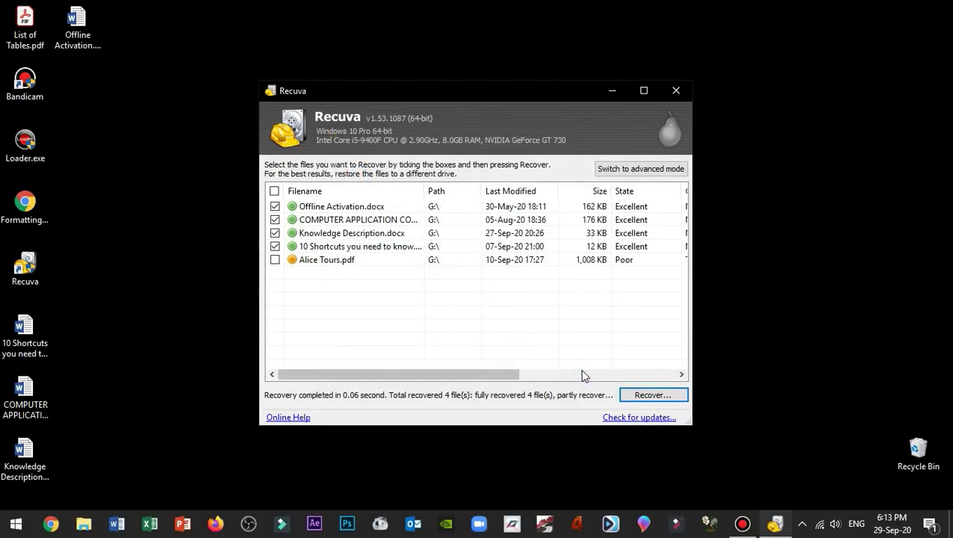
# Check the recovered Word documents on the desktop.
pyautogui.click(14, 335)
pyautogui.click(30, 403)
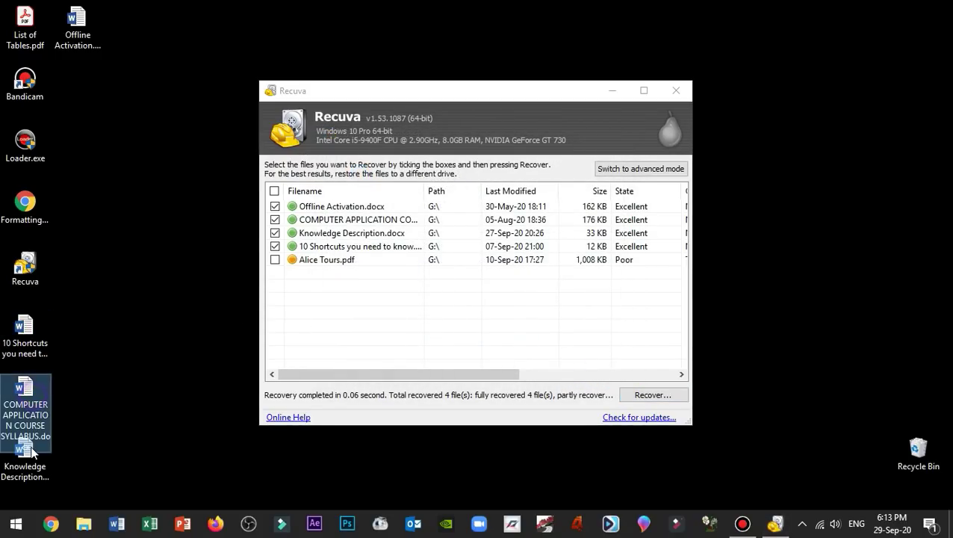
pyautogui.click(28, 457)
pyautogui.click(86, 29)
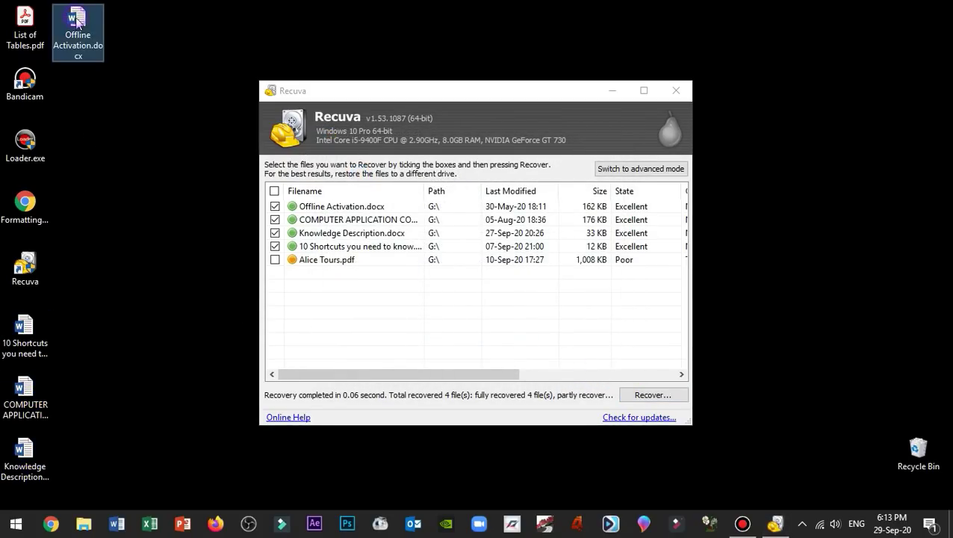
pyautogui.click(27, 356)
pyautogui.click(27, 404)
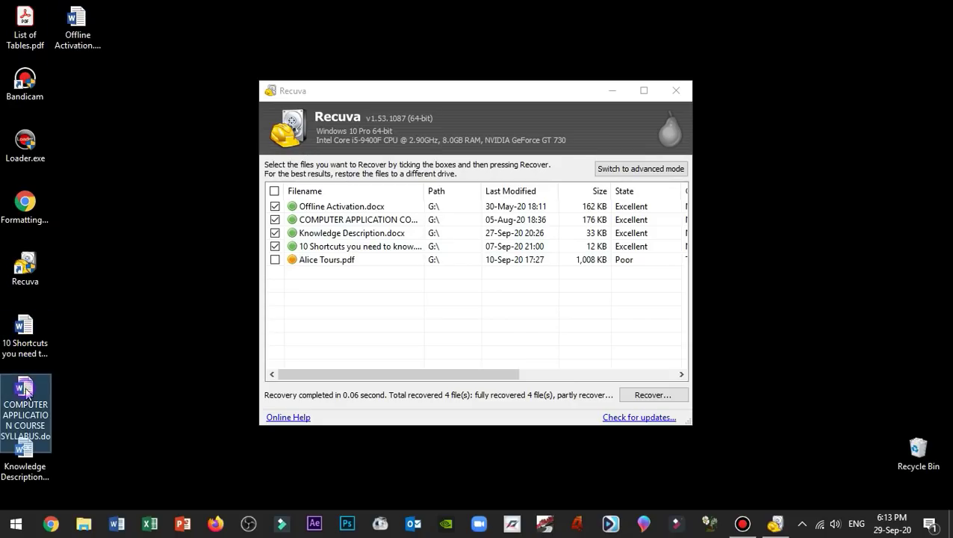
pyautogui.click(29, 467)
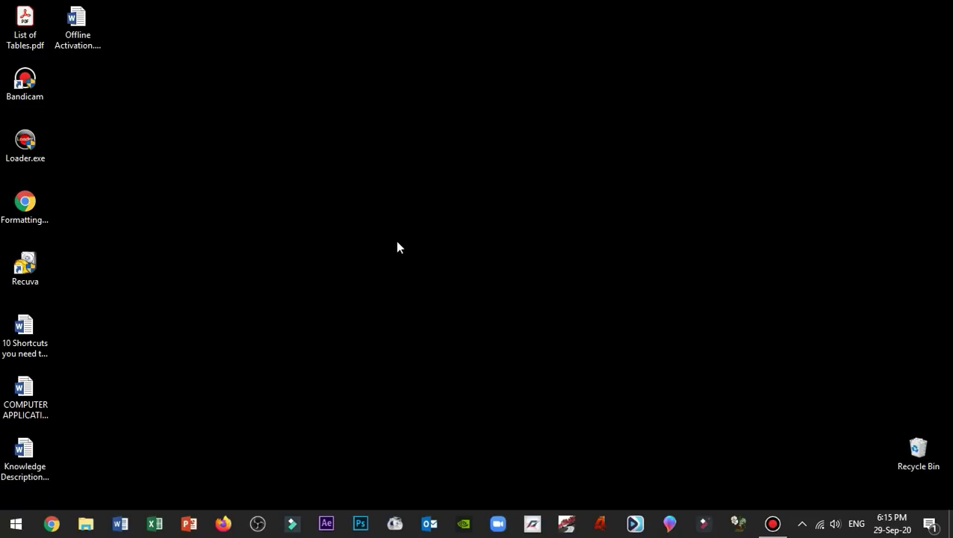
# Relaunch Recuva, skip the wizard to reach the advanced mode, and choose the USB drive G: as the drive to scan.
pyautogui.doubleClick(30, 266)
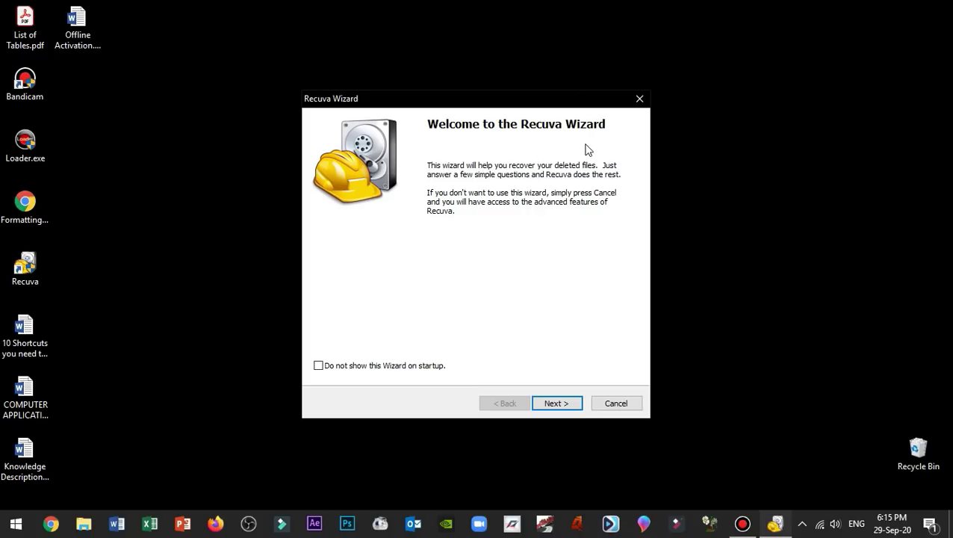
pyautogui.click(621, 404)
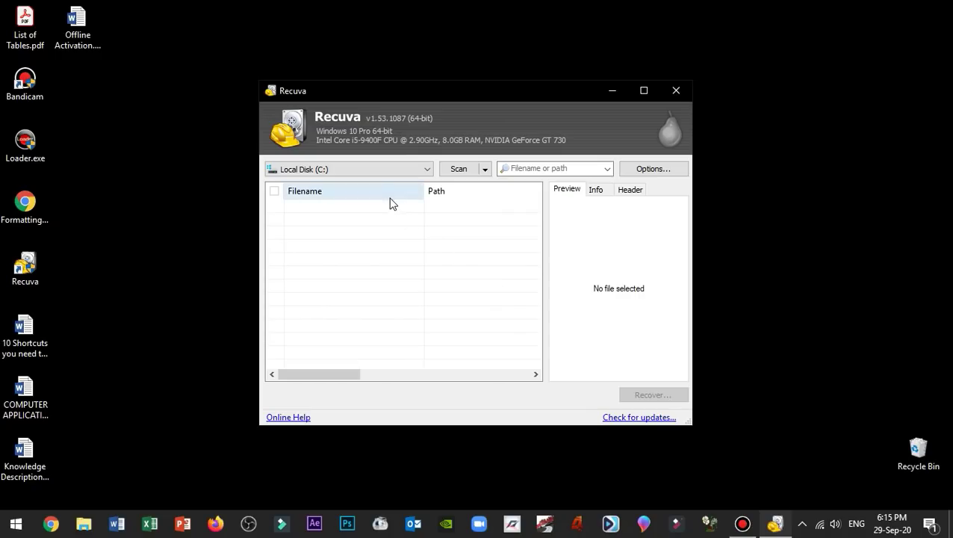
pyautogui.click(392, 170)
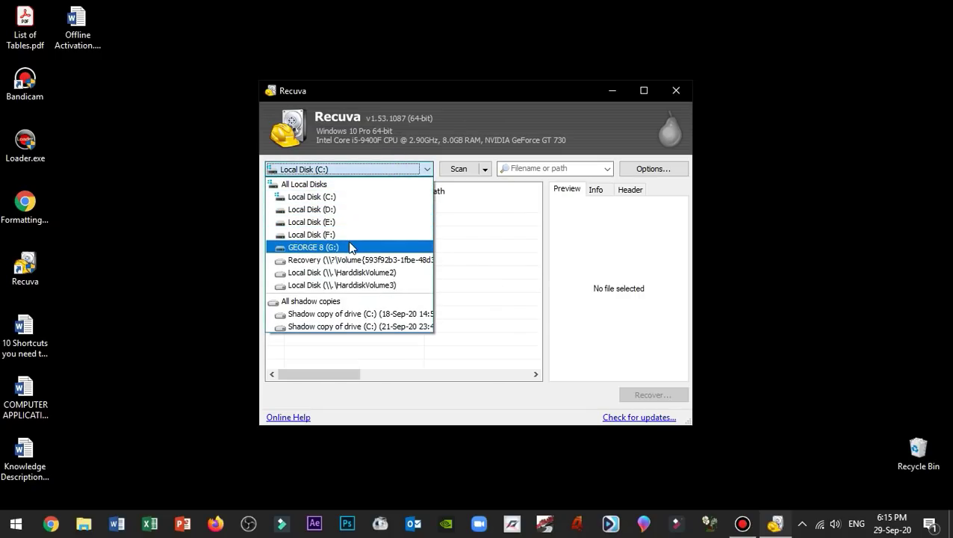
pyautogui.click(352, 247)
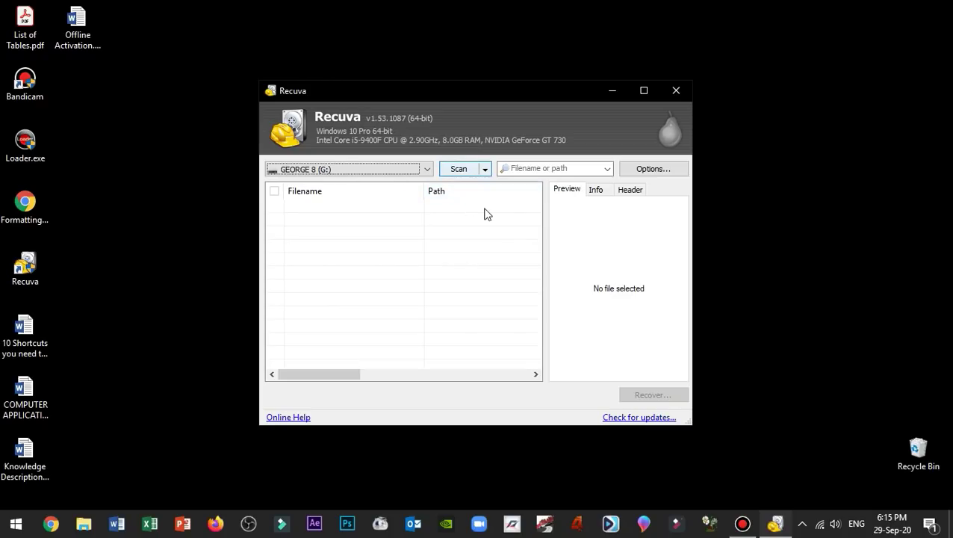
# Open Recuva's options and review the General, Actions and Advanced settings.
pyautogui.click(658, 171)
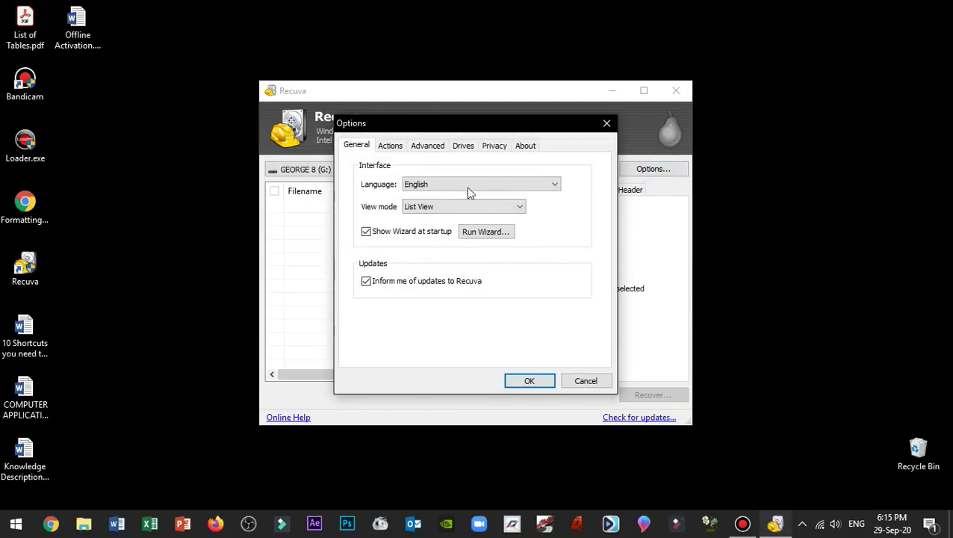
pyautogui.click(420, 147)
pyautogui.click(389, 147)
pyautogui.click(359, 145)
pyautogui.click(388, 145)
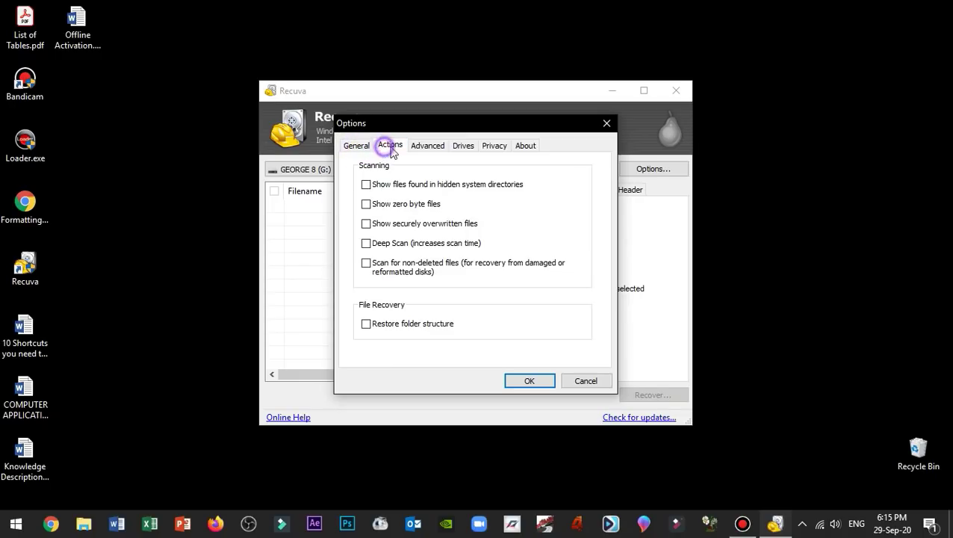
pyautogui.click(427, 146)
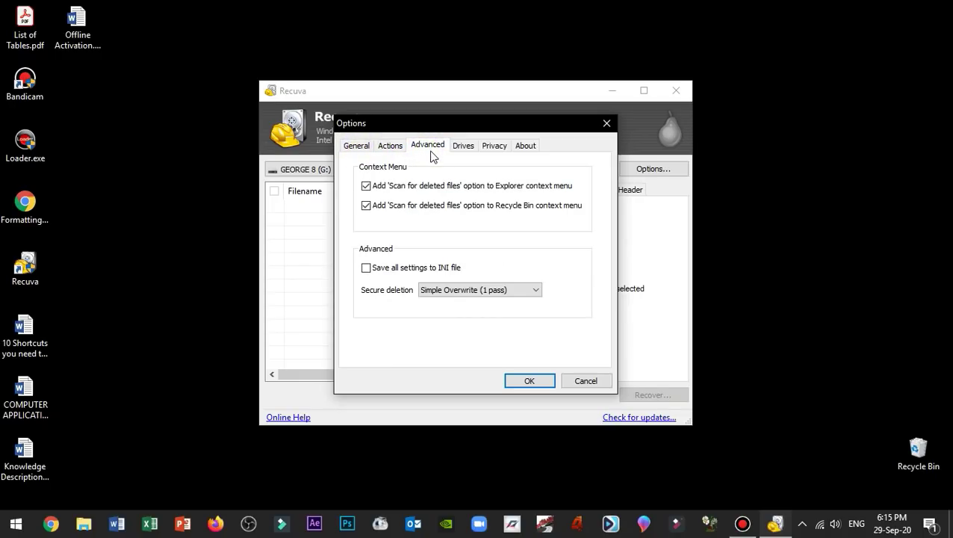